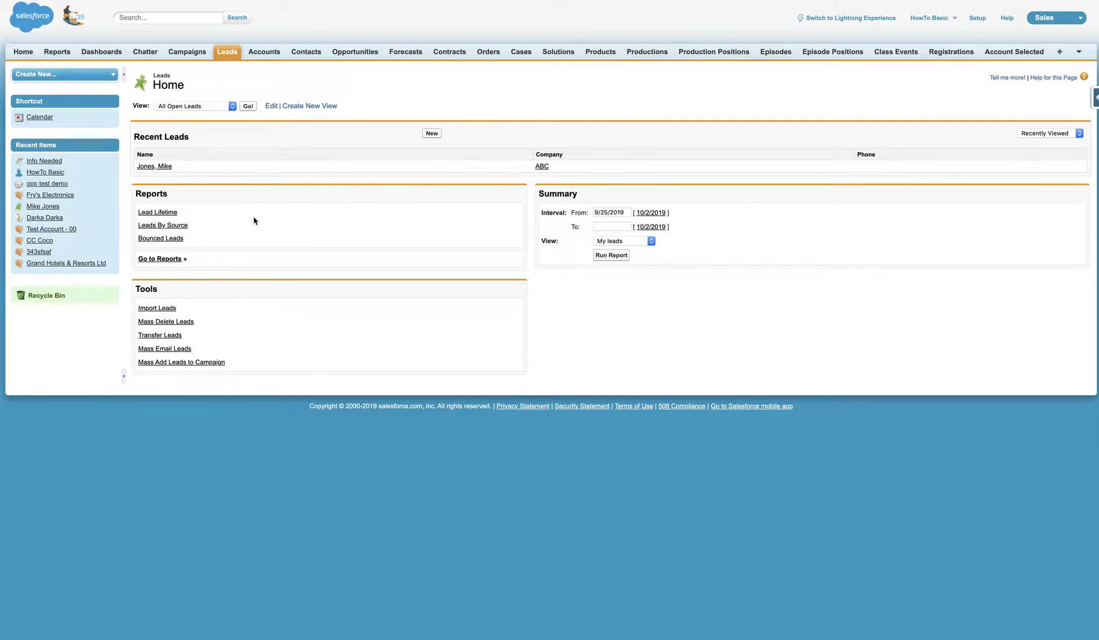
# - Start a new lead from the Classic Leads home page
pyautogui.click(432, 136)
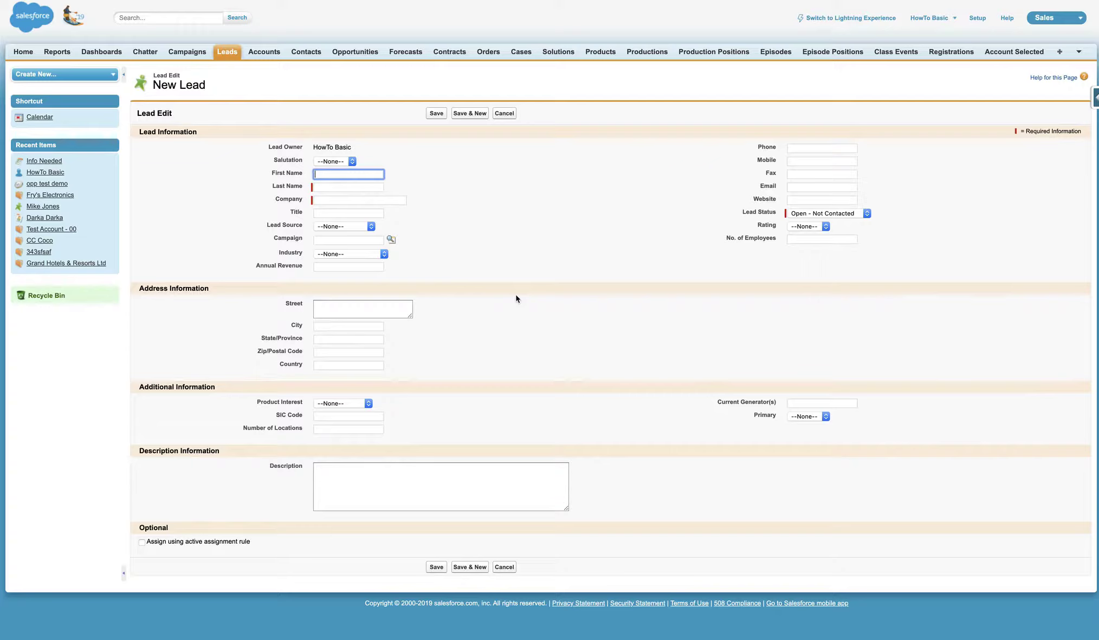
# - Enter the lead's last name, first name and the company Product Check Inc
pyautogui.click(347, 187)
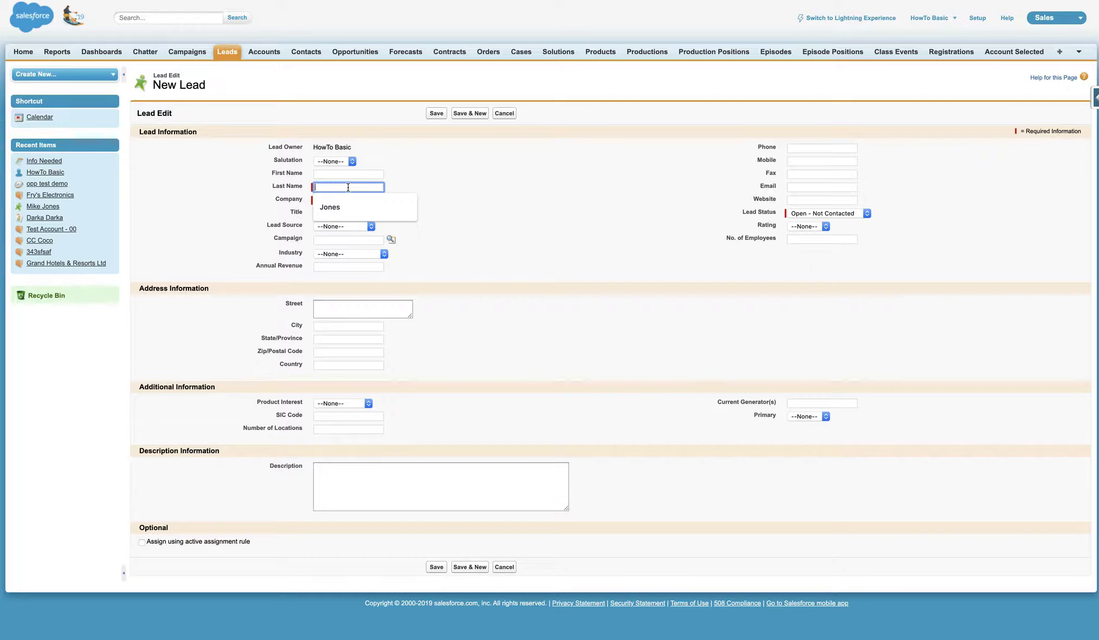
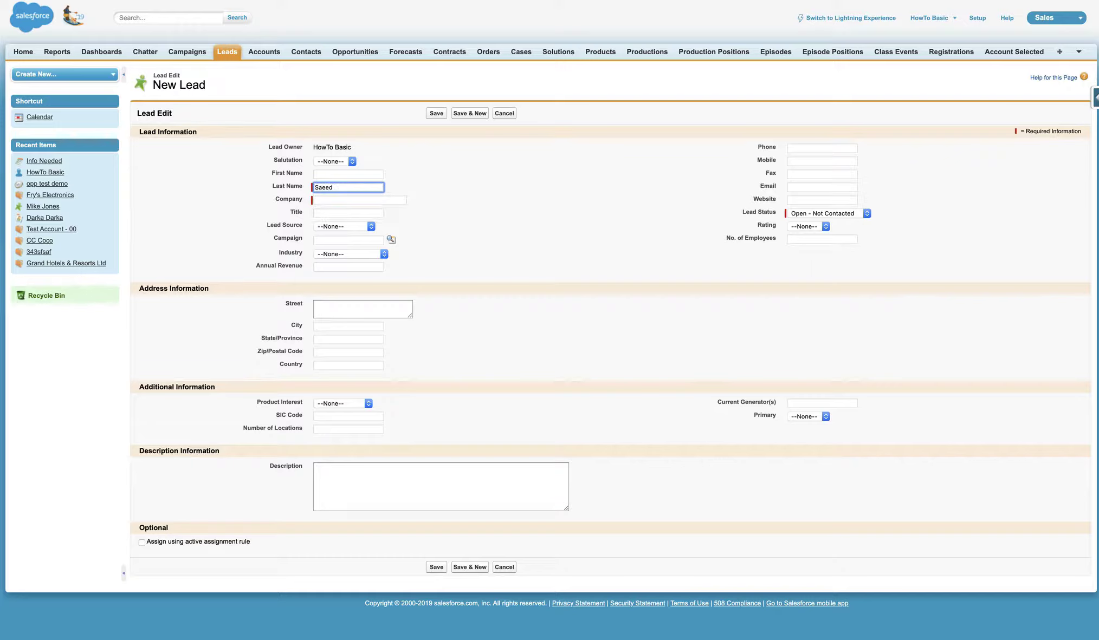
pyautogui.click(347, 173)
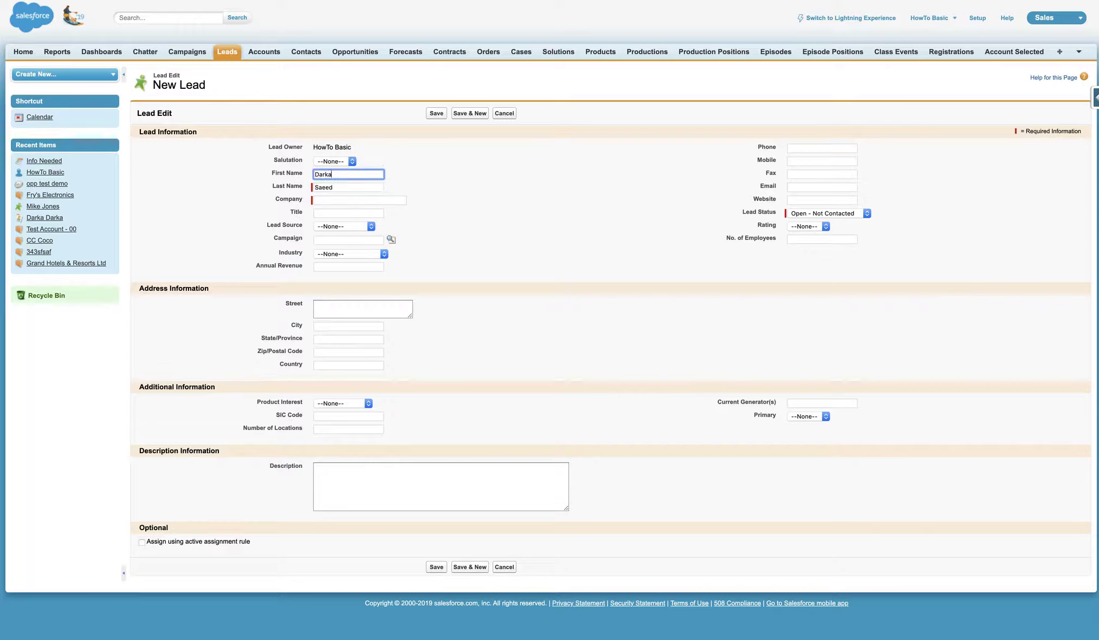
pyautogui.click(359, 201)
pyautogui.write('Product Check Inc.')
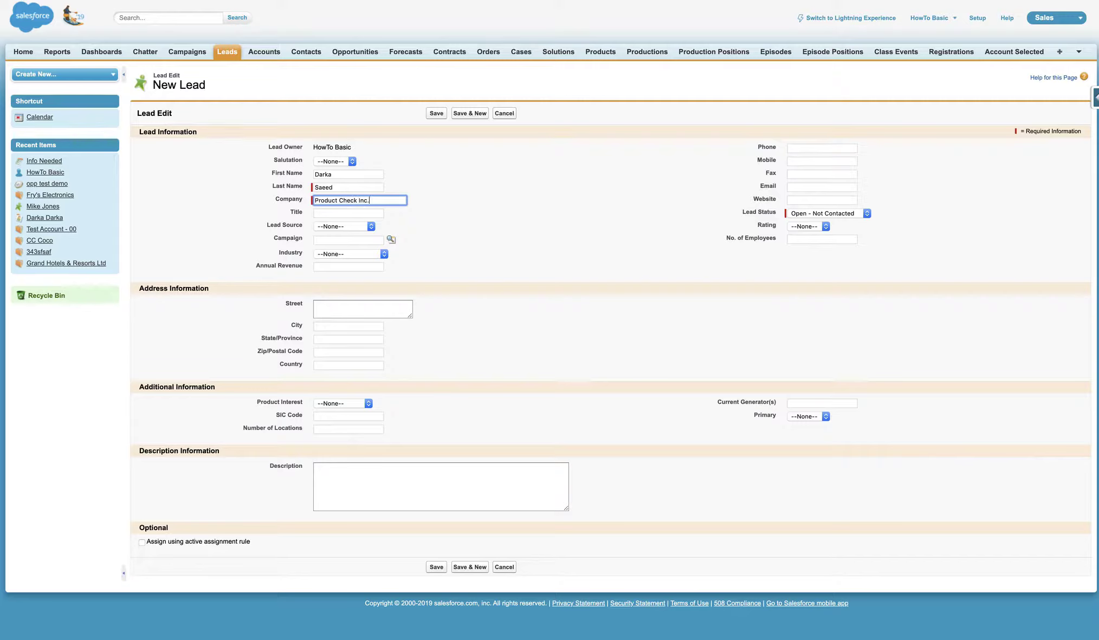
pyautogui.click(408, 223)
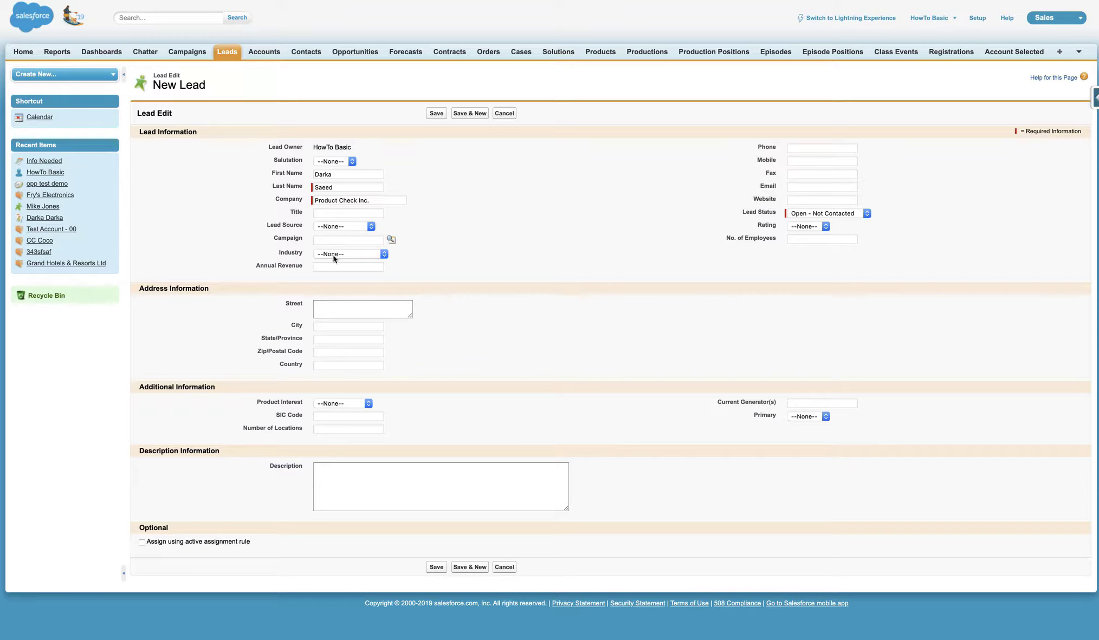
# - Leave Industry at --None-- and save the Product Check Inc. lead
pyautogui.click(355, 257)
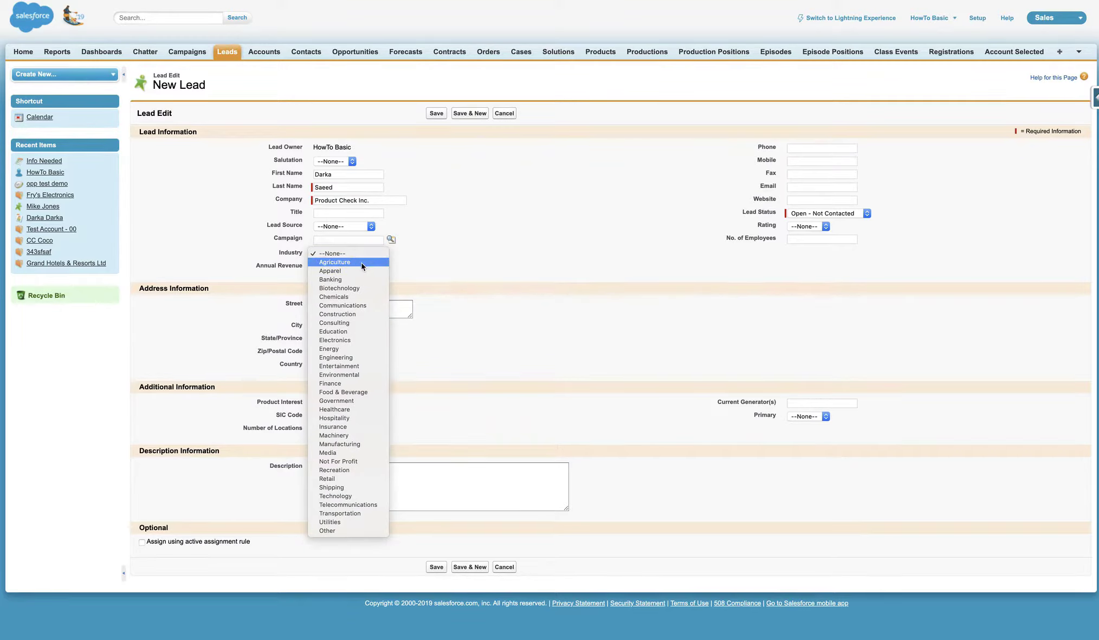
pyautogui.click(447, 186)
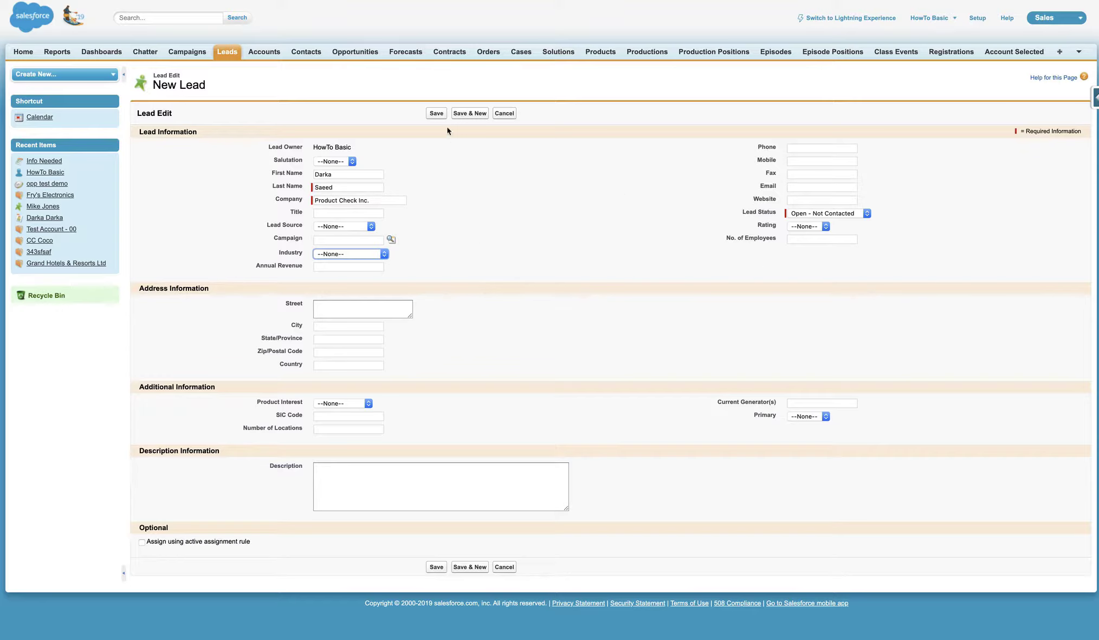
pyautogui.click(437, 115)
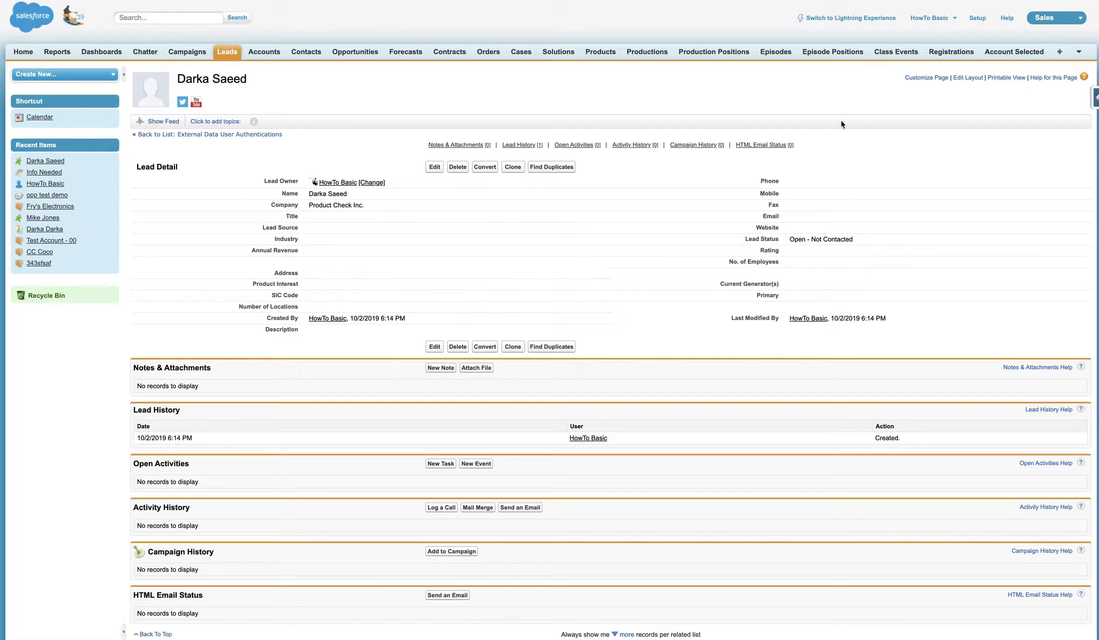
# - Switch the saved lead's detail page to Lightning Experience
pyautogui.click(868, 19)
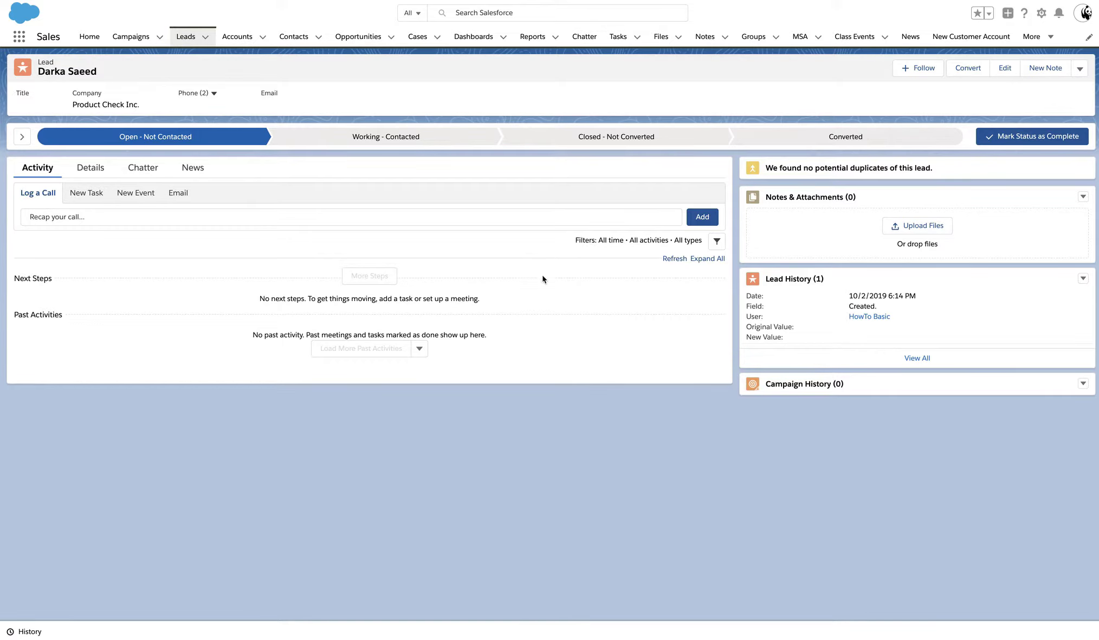
# - View the lead's Details tab, then switch to Classic and back to Lightning's home page
pyautogui.click(89, 169)
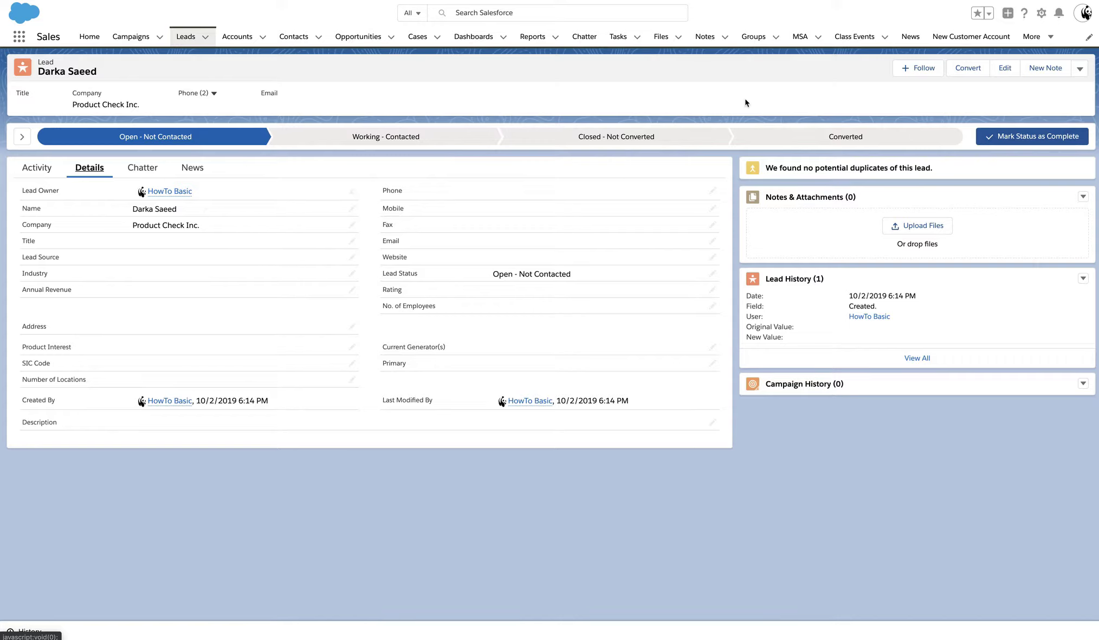
pyautogui.click(1082, 13)
pyautogui.click(981, 168)
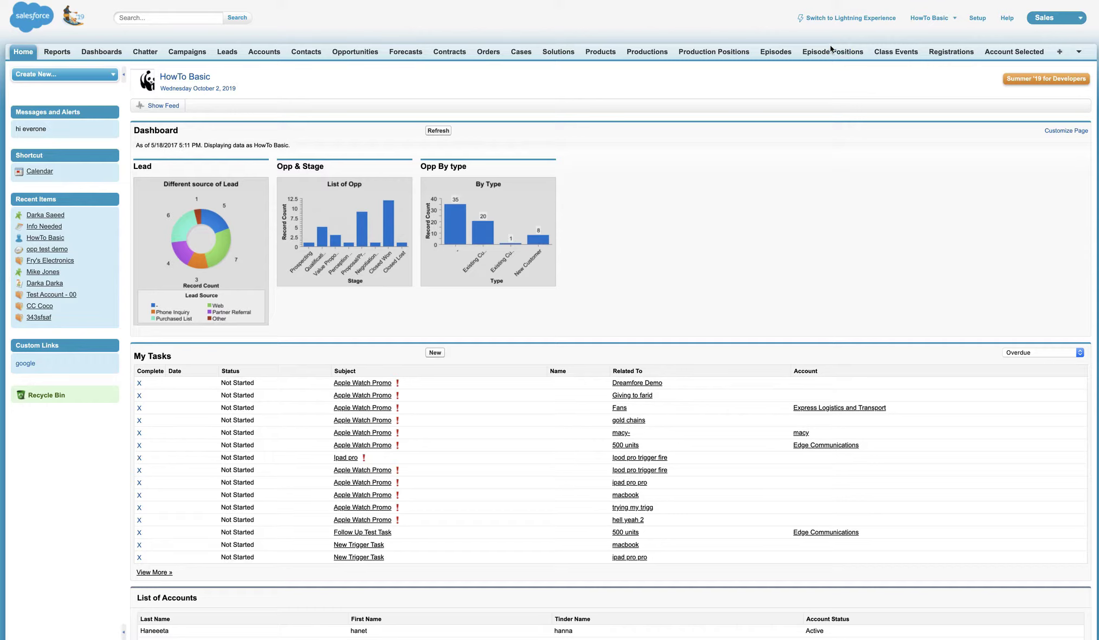
pyautogui.click(849, 19)
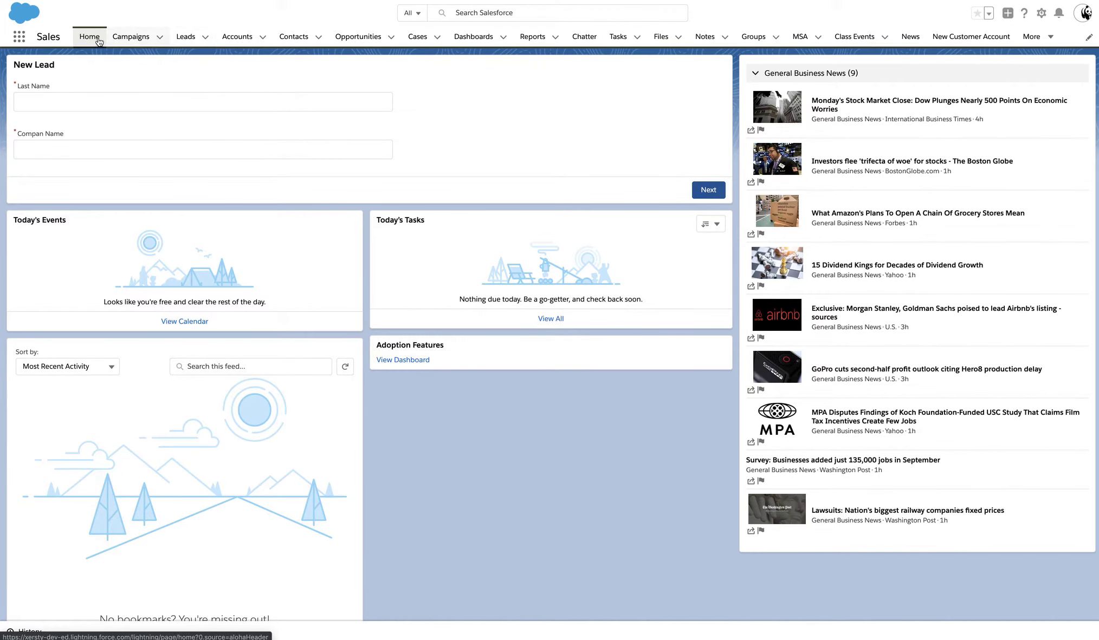
# - Show the Recently Viewed leads list in Lightning
pyautogui.click(188, 42)
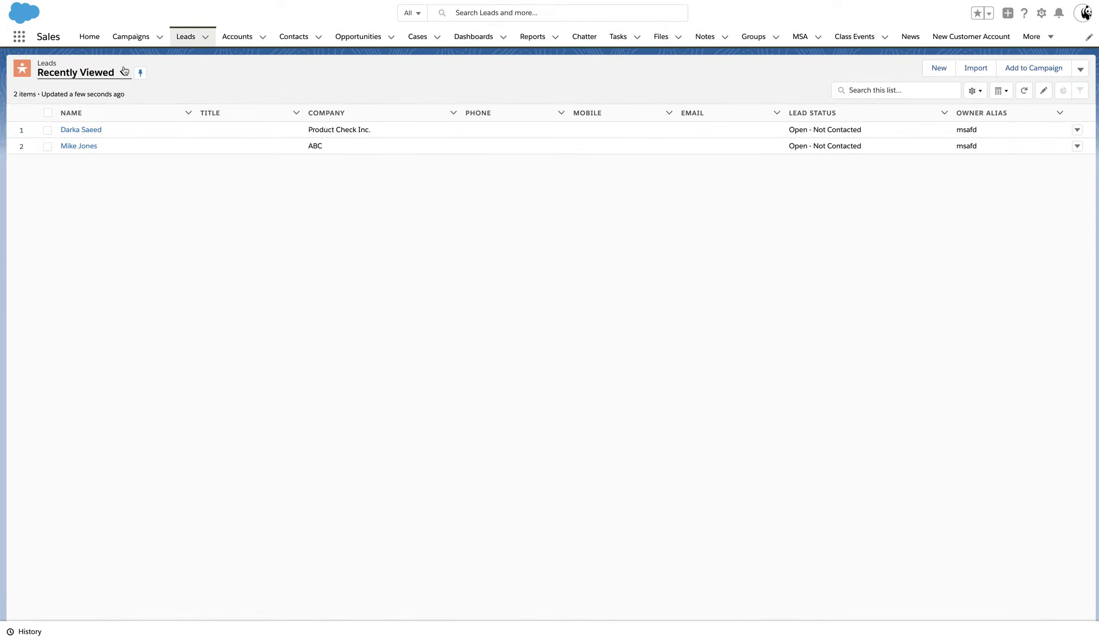
# - Start a new lead in Lightning and enter the lead's first name
pyautogui.click(940, 70)
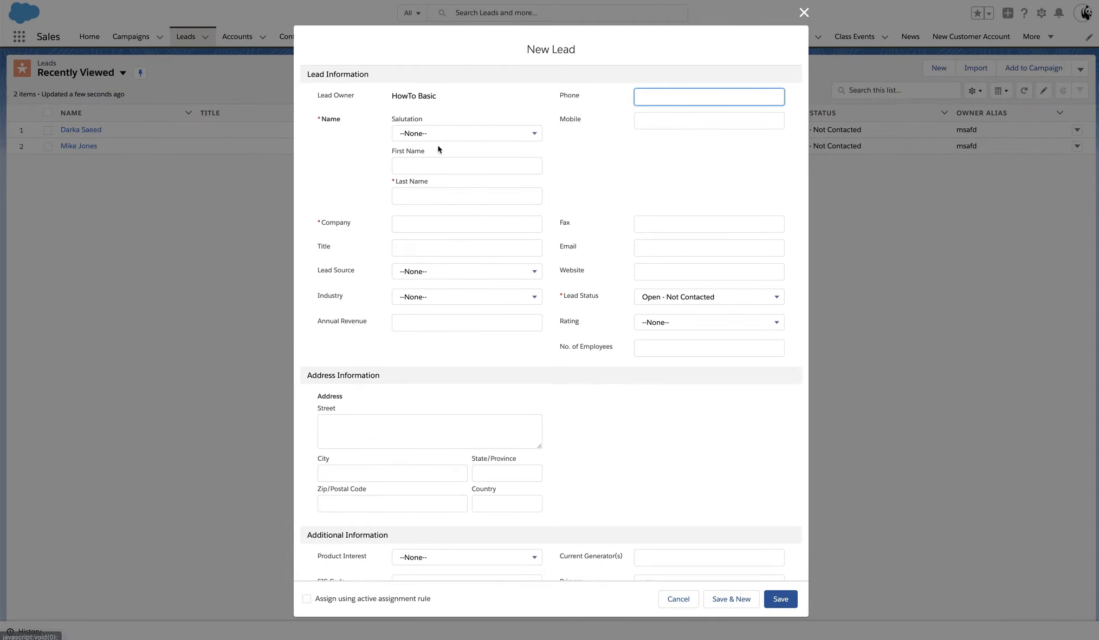
pyautogui.click(442, 167)
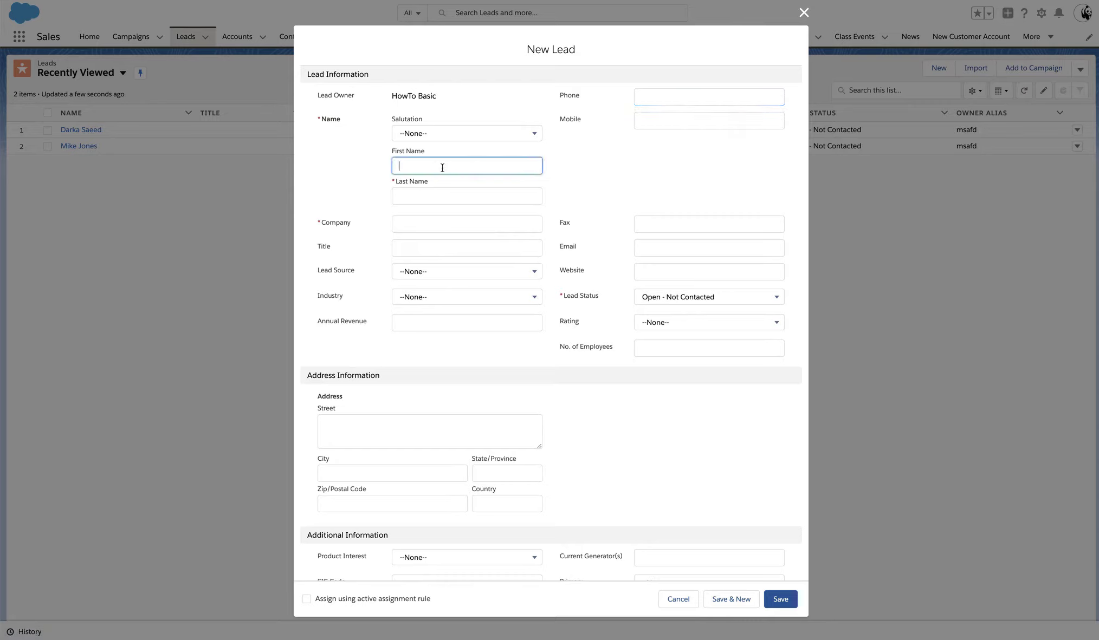
# - Enter the lead's last name, fixing typos, and the company Fry's Electronics
pyautogui.press('Tab')
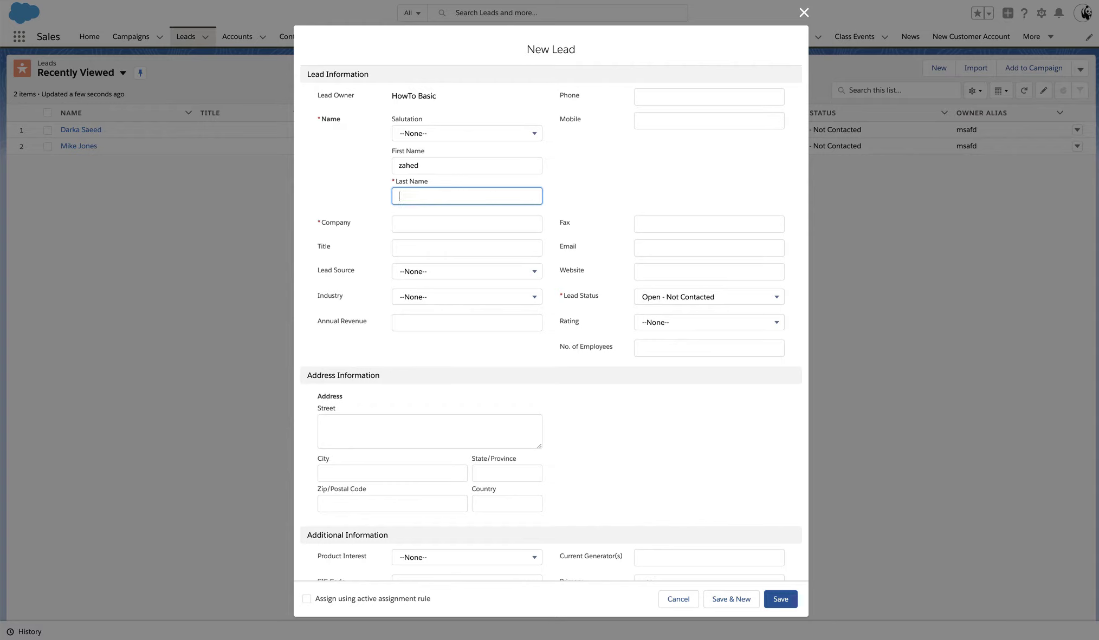
pyautogui.press('Tab')
pyautogui.click(465, 227)
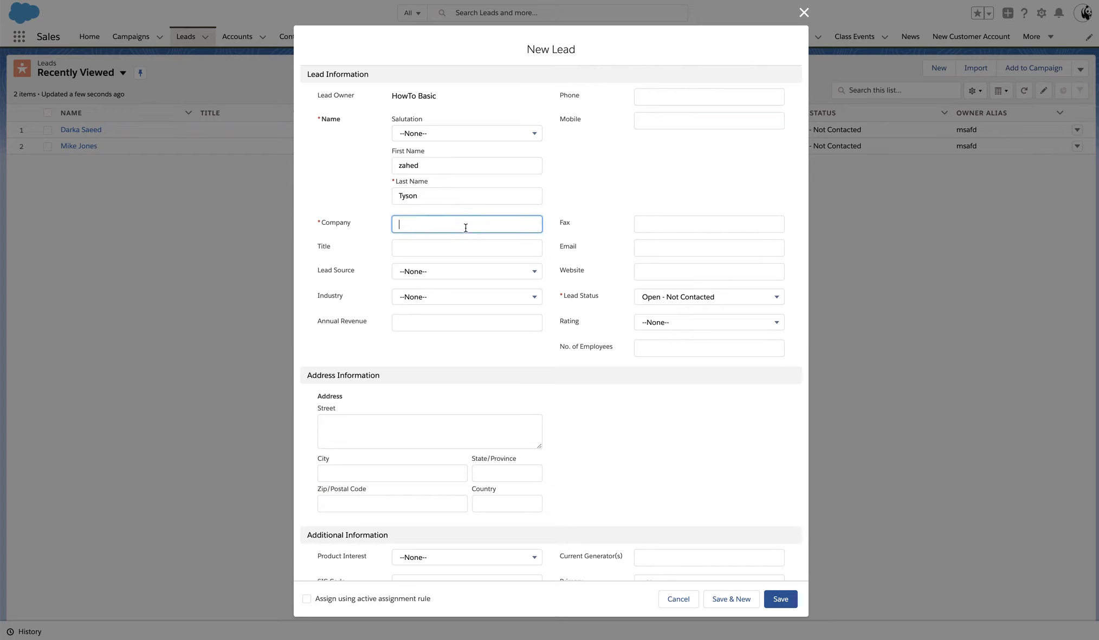
pyautogui.write("Fry's Electronics")
# - Review the New Lead dialog and save the Fry's Electronics lead
pyautogui.scroll(-1, 551, 318)
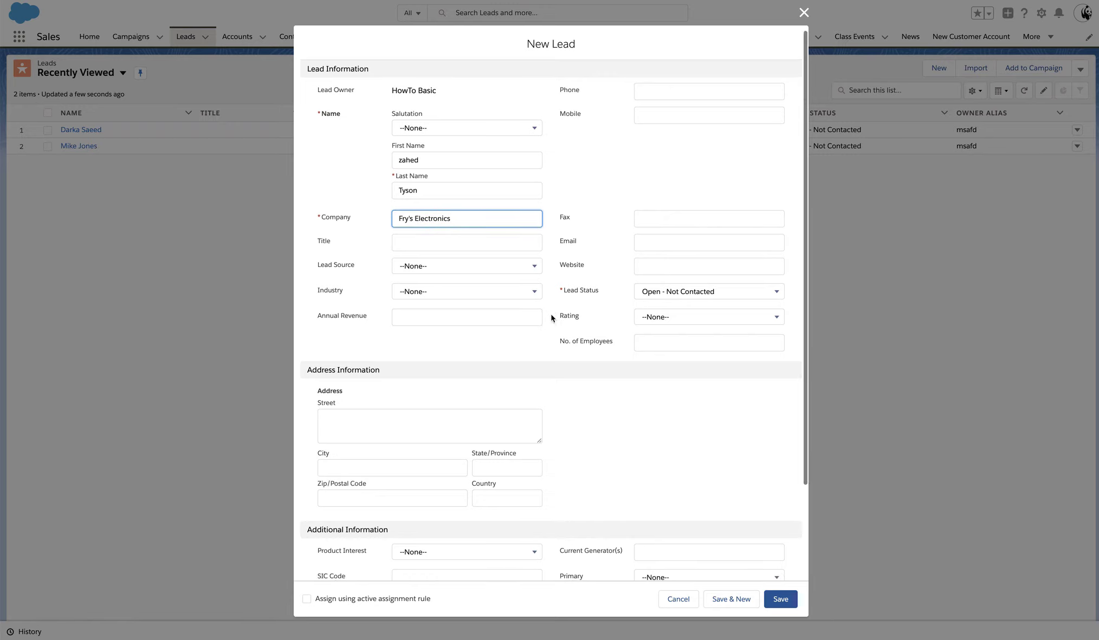
pyautogui.click(319, 113)
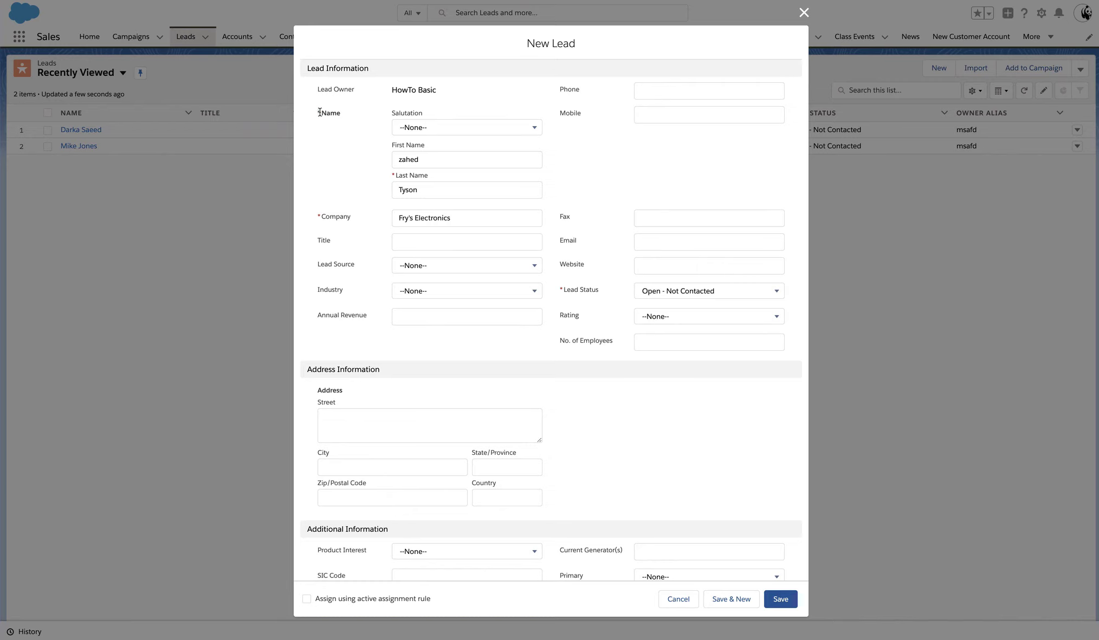
pyautogui.click(319, 219)
pyautogui.scroll(-2, 374, 340)
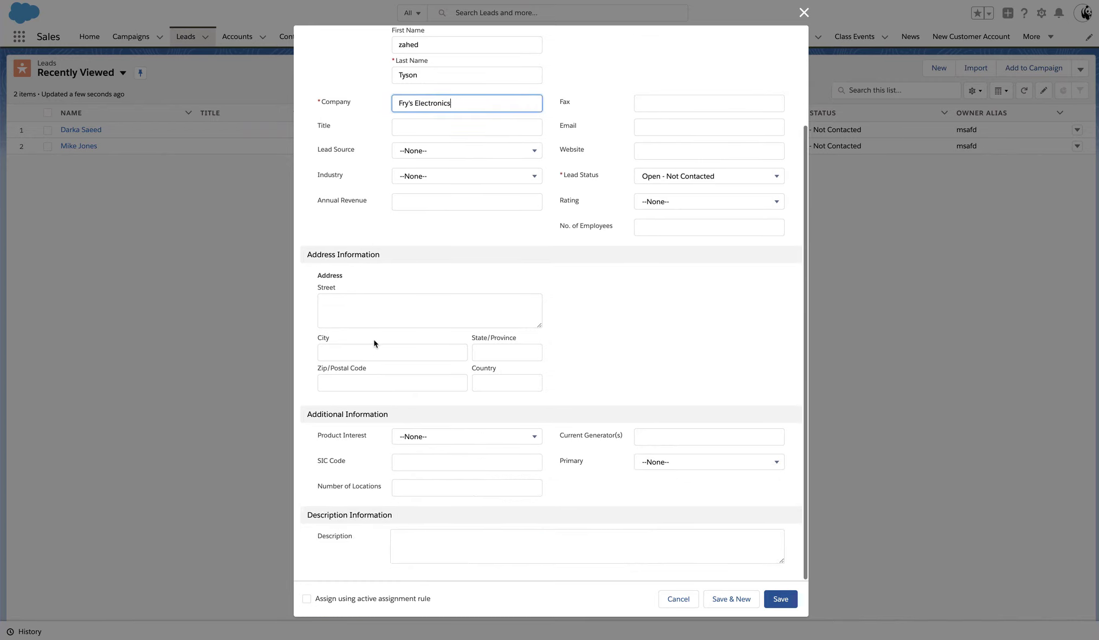
pyautogui.scroll(2, 373, 339)
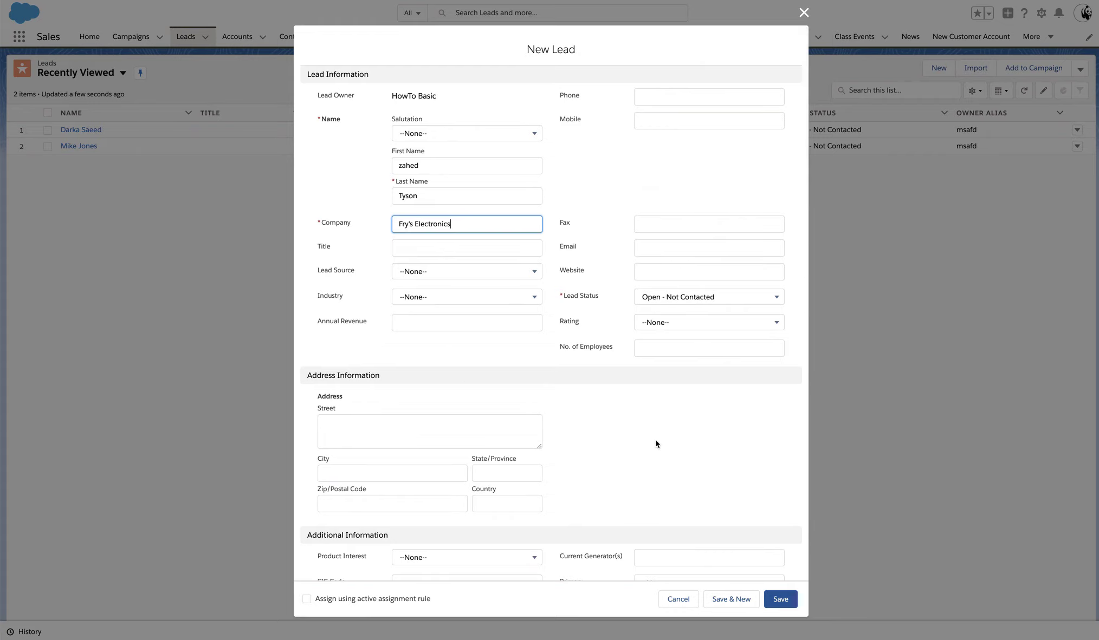
pyautogui.scroll(-2, 655, 443)
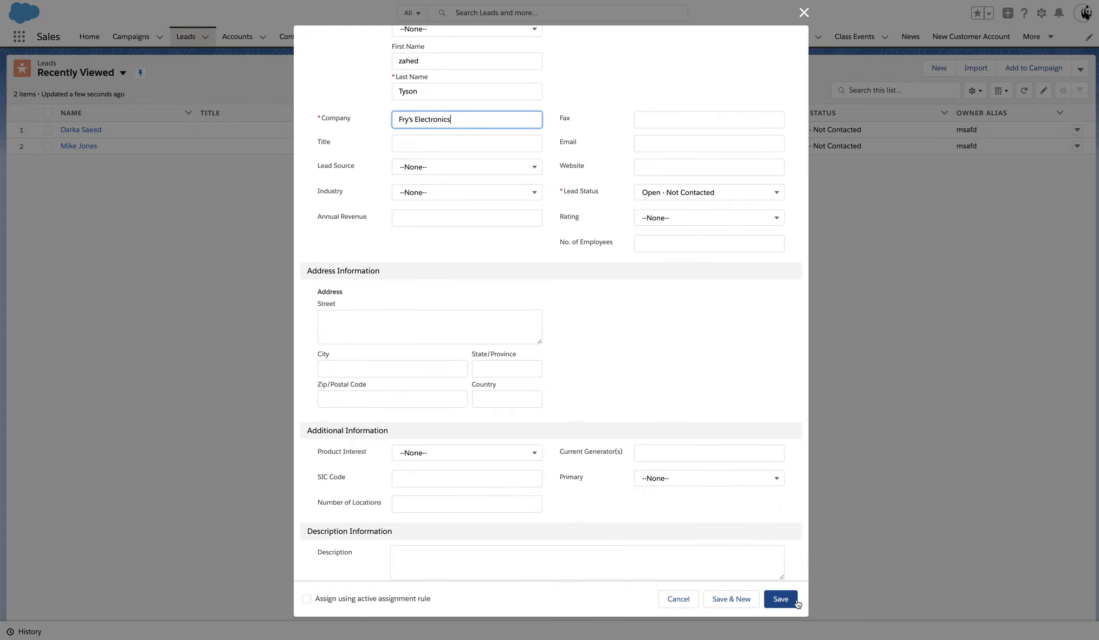
pyautogui.click(796, 601)
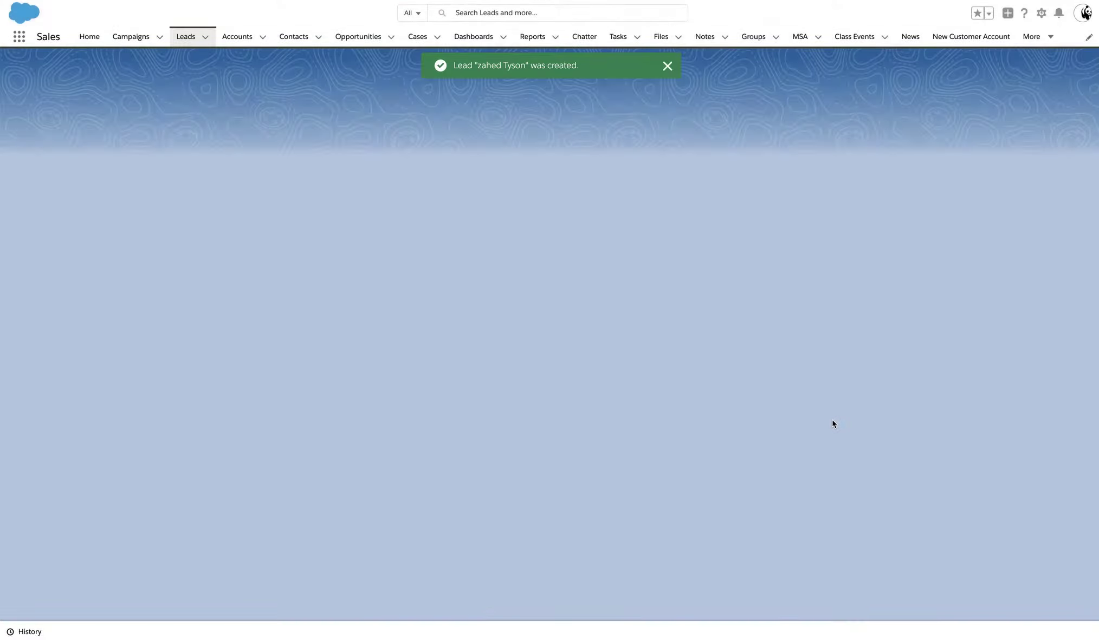